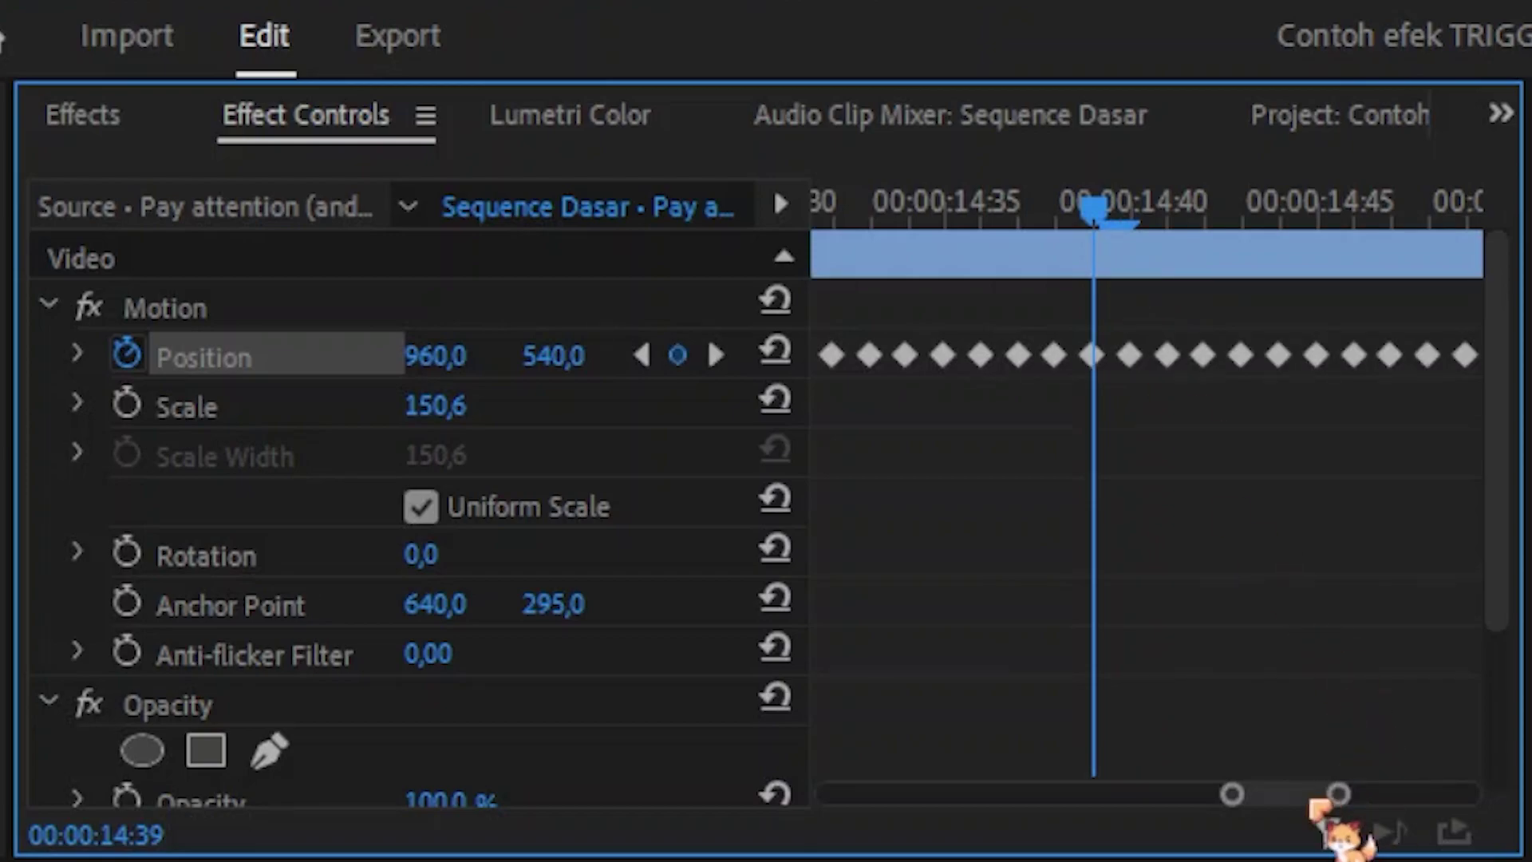
Paste the copied Position keyframes at 00:00:15:00 to extend the rapid shake across the clip.
drag(1336, 794, 1465, 794)
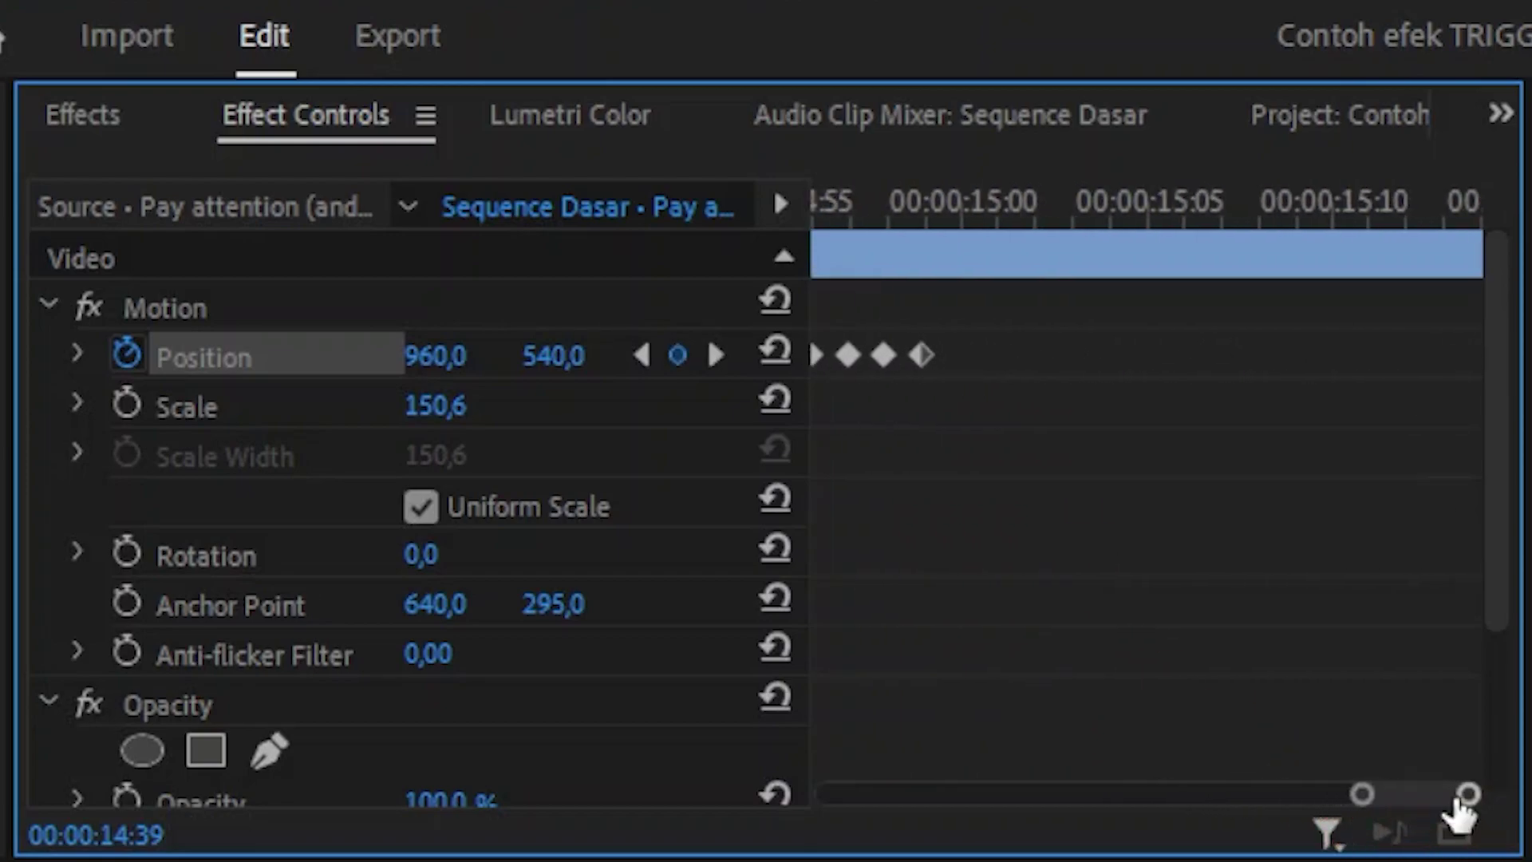
click(963, 206)
key(ctrl+v)
drag(1362, 794, 1275, 792)
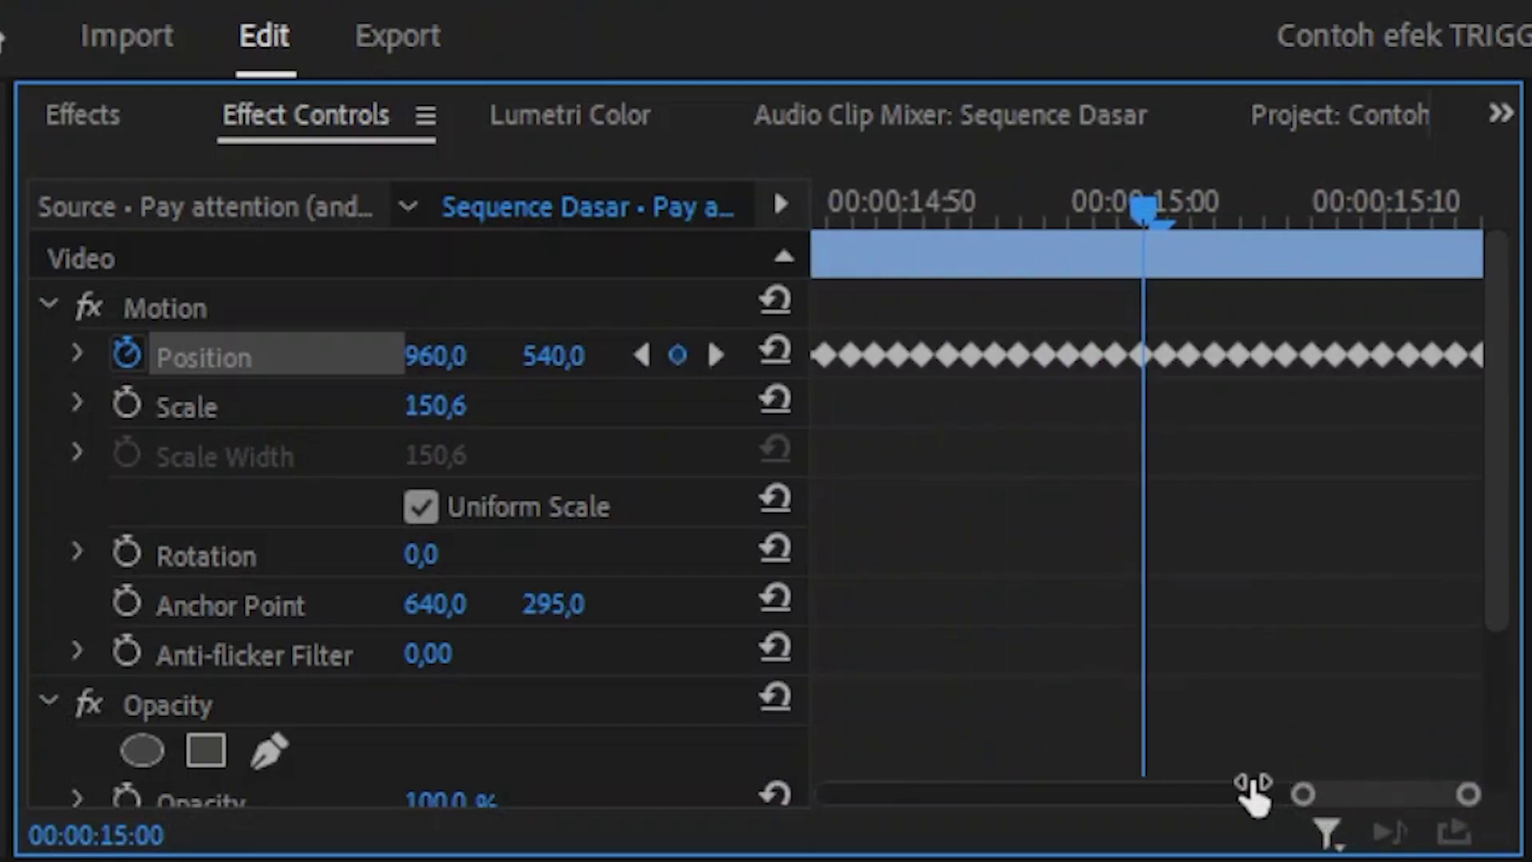